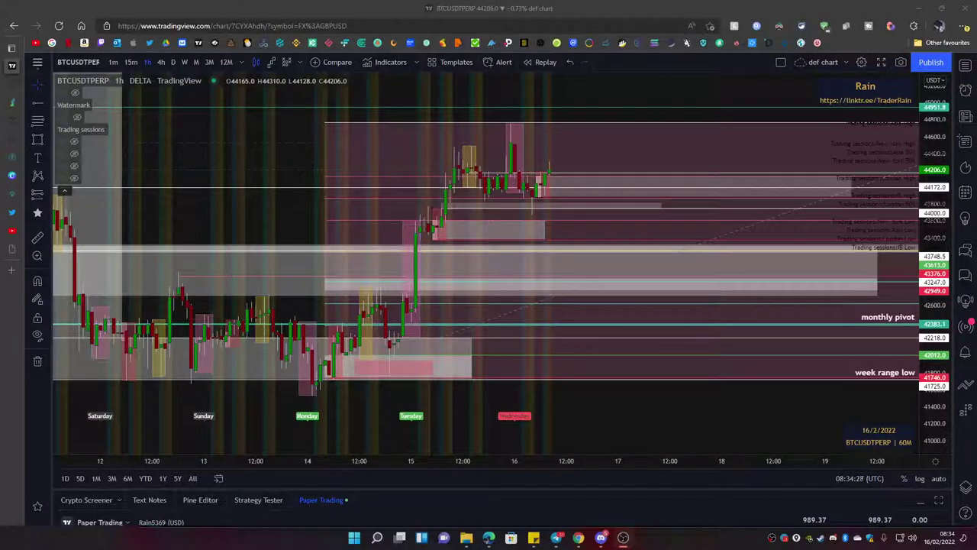
Launch Epic Pen over the chart and activate its pen for freehand annotation.
left_click_drag(574, 102, 531, 123)
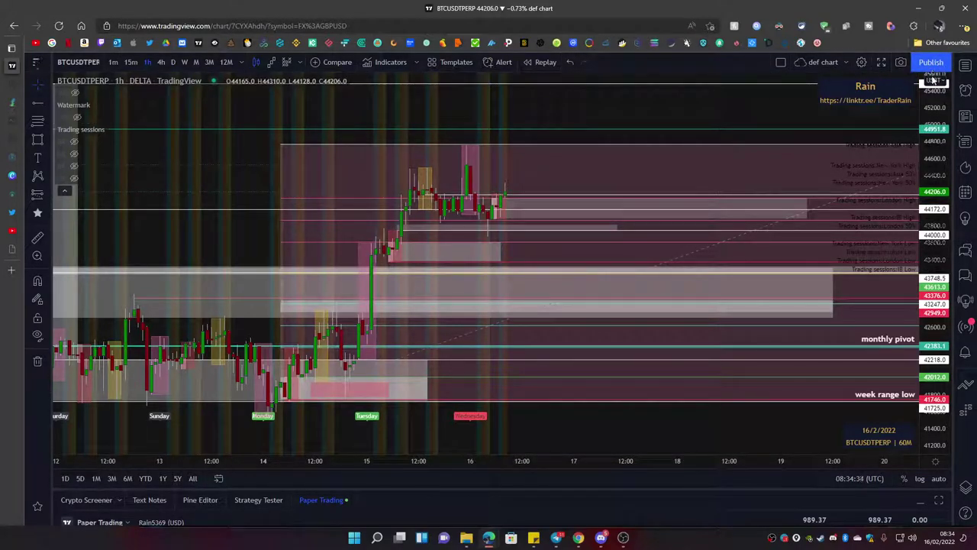
key("super")
type("epic pen")
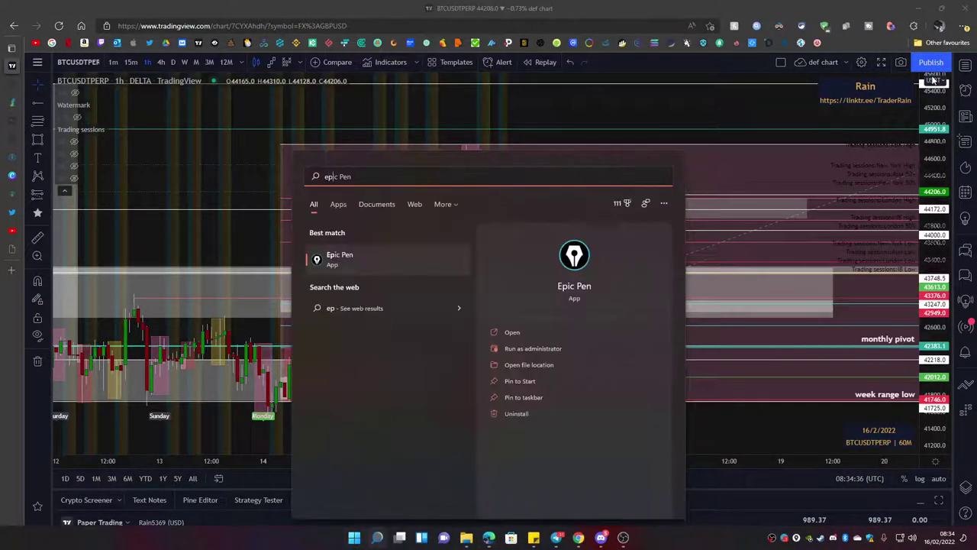
key("Return")
left_click(932, 114)
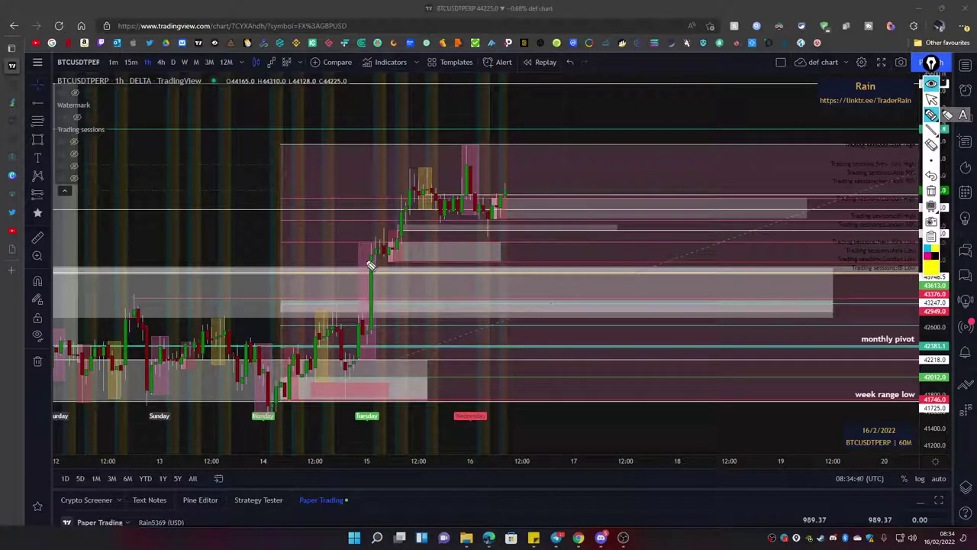
Circle the early Tuesday consolidation and trace the rally out of it with the pen, clearing the ink when done.
mouse_move(413, 246)
left_mouse_down()
mouse_move(370, 254)
mouse_move(402, 250)
left_mouse_up()
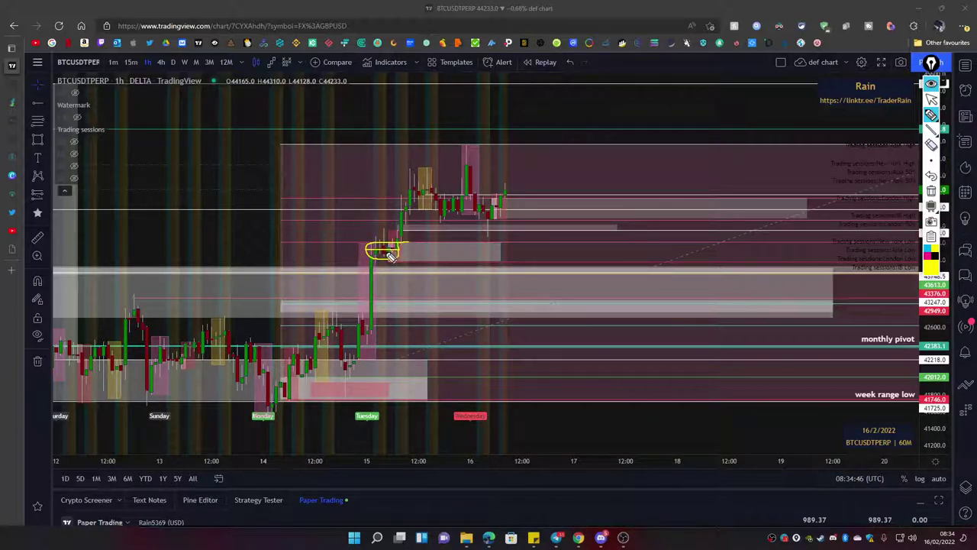
mouse_move(389, 255)
left_mouse_down()
mouse_move(415, 179)
mouse_move(422, 189)
left_mouse_up()
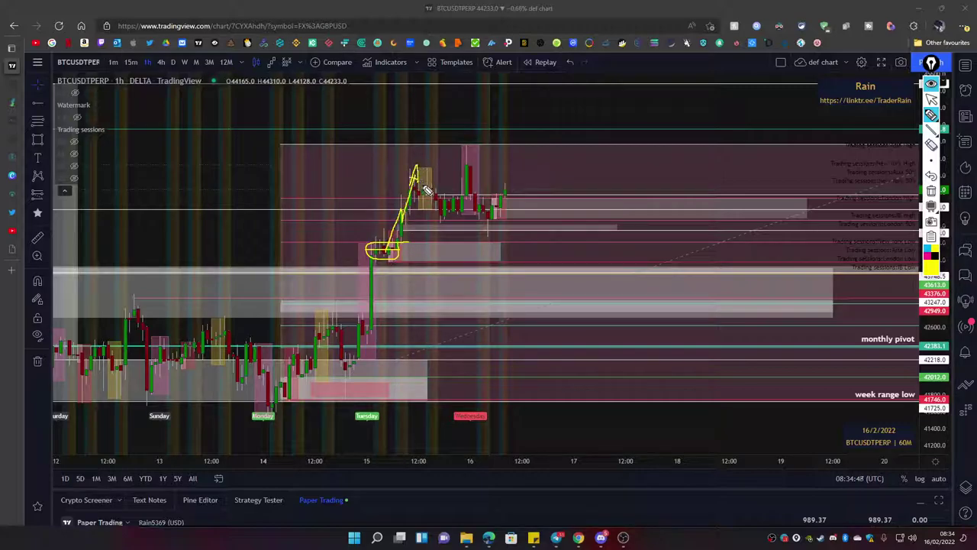
left_click(931, 190)
left_click(931, 99)
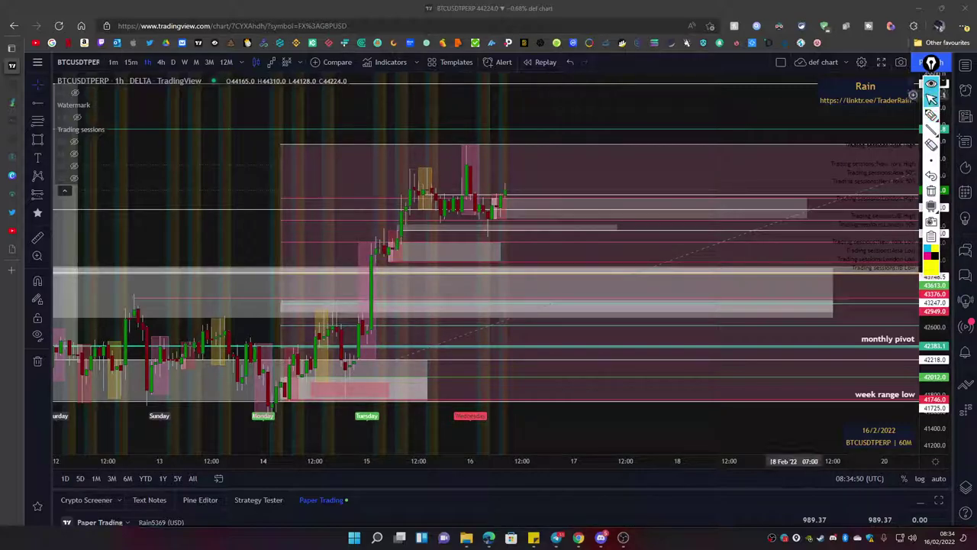
Switch the BTCUSDTPERP chart to the 15-minute timeframe.
left_click(131, 62)
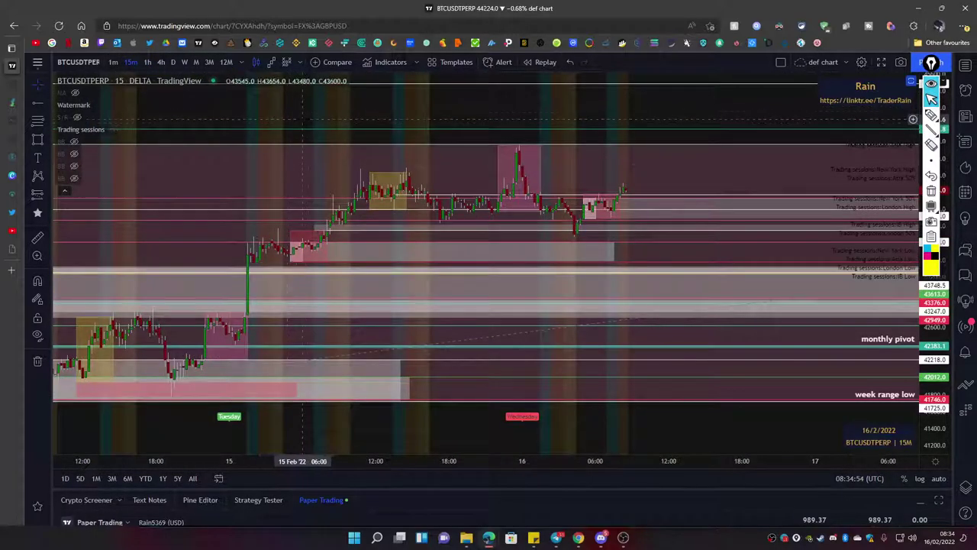
left_click_drag(306, 119, 495, 120)
scroll(813, 223, "up", 3)
left_click_drag(947, 338, 948, 240)
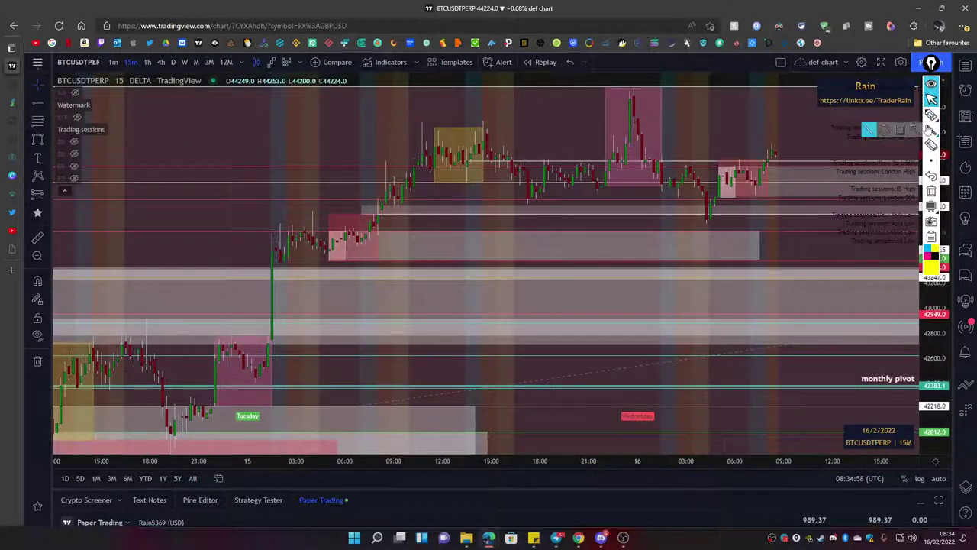
Mark the consolidation at Tuesday's red session box with the pen and trace the rally up to the yellow session box's high.
left_click(931, 116)
mouse_move(340, 246)
left_mouse_down()
mouse_move(353, 235)
mouse_move(387, 239)
mouse_move(359, 244)
mouse_move(407, 236)
left_mouse_up()
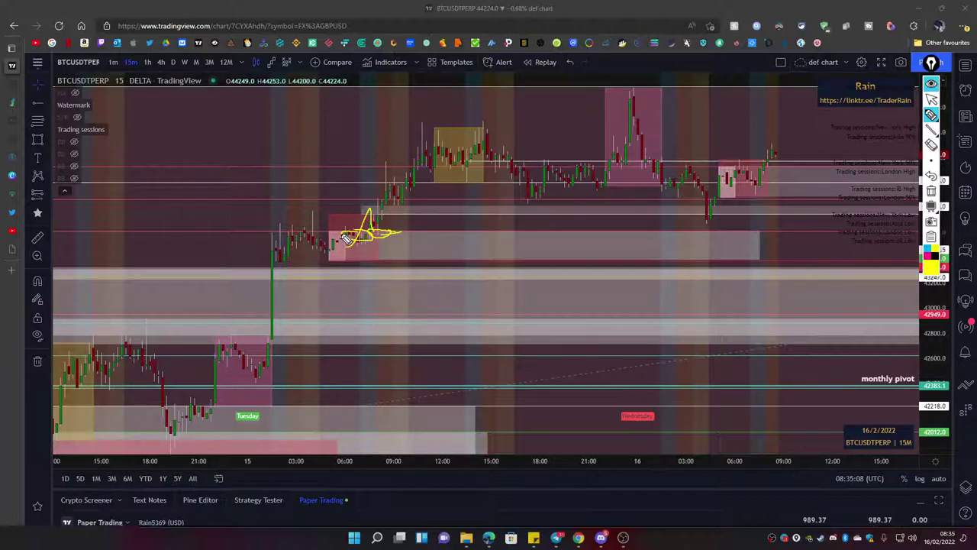
left_click_drag(345, 238, 386, 240)
mouse_move(381, 238)
left_mouse_down()
mouse_move(421, 126)
mouse_move(428, 136)
mouse_move(488, 138)
left_mouse_up()
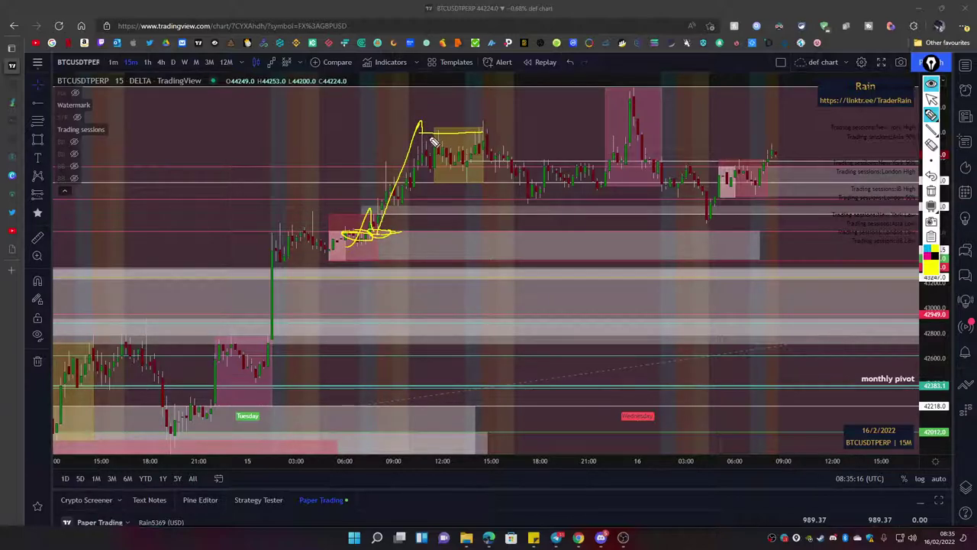
Trace the swings to Wednesday's pink session high and down to the following low, mark the broken lows, and clear all ink.
mouse_move(504, 152)
left_mouse_down()
mouse_move(545, 208)
mouse_move(555, 166)
mouse_move(604, 191)
mouse_move(639, 113)
mouse_move(696, 100)
left_mouse_up()
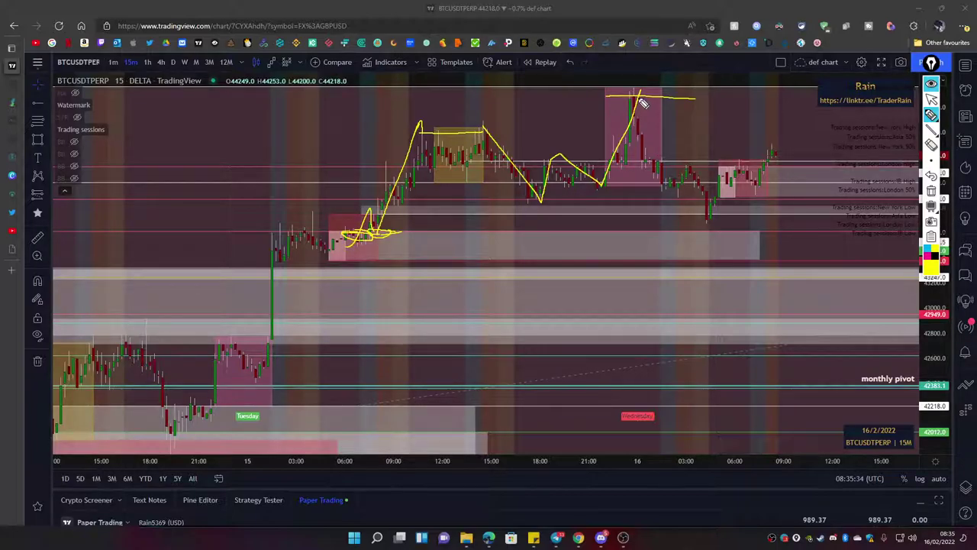
left_click_drag(641, 102, 714, 210)
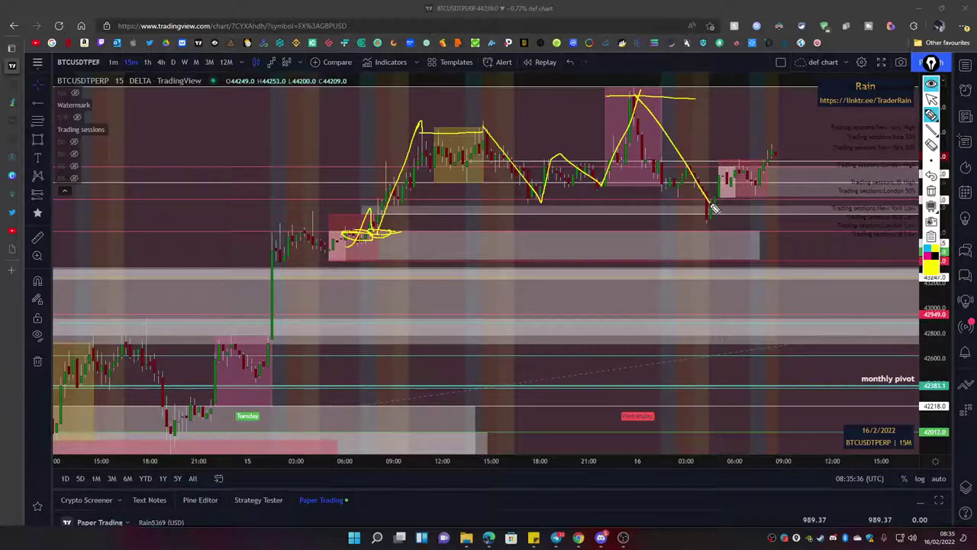
left_click_drag(643, 191, 762, 195)
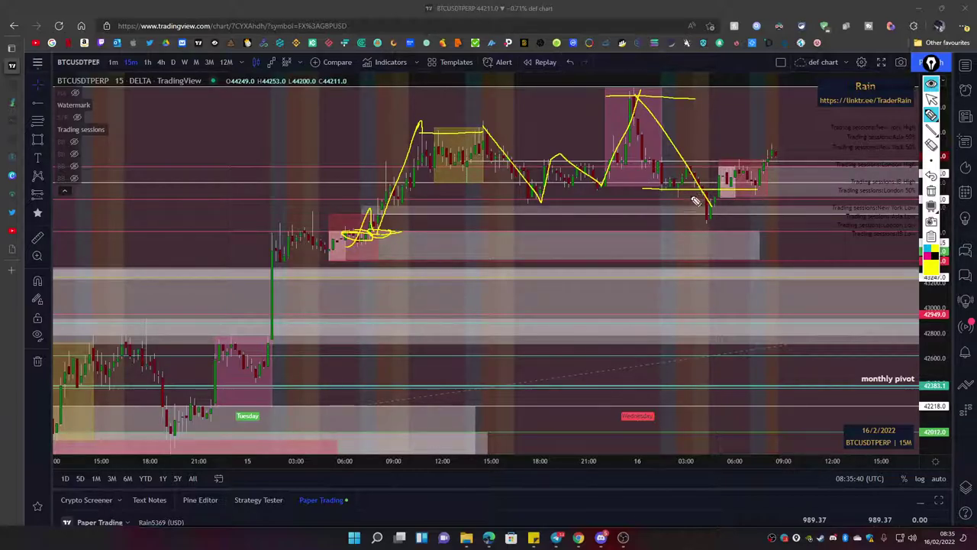
left_click_drag(702, 203, 734, 169)
left_click(932, 191)
left_click(932, 99)
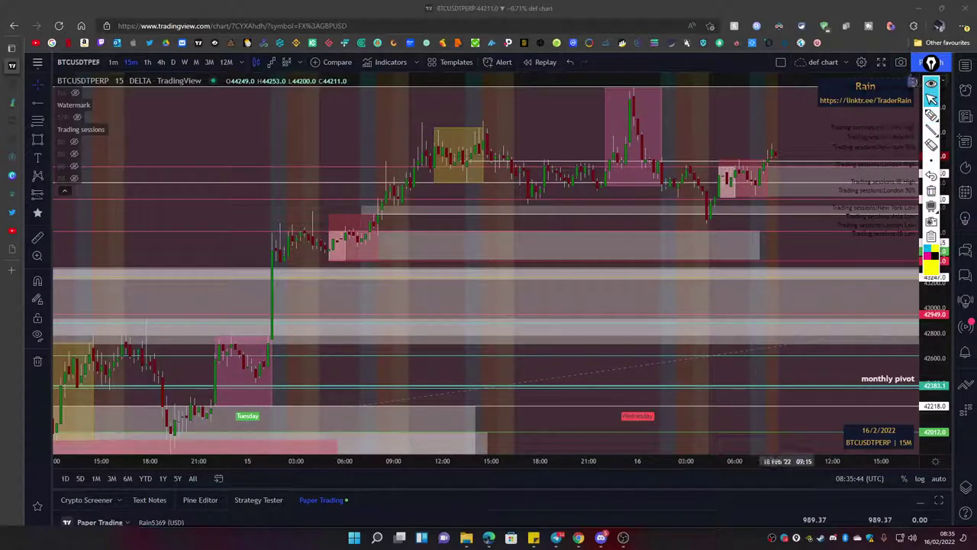
Circle the consolidation in Wednesday's red session box, sketch a pullback into it with the pen, and clear the ink.
mouse_move(722, 80)
left_mouse_down()
mouse_move(374, 188)
mouse_move(389, 170)
left_mouse_up()
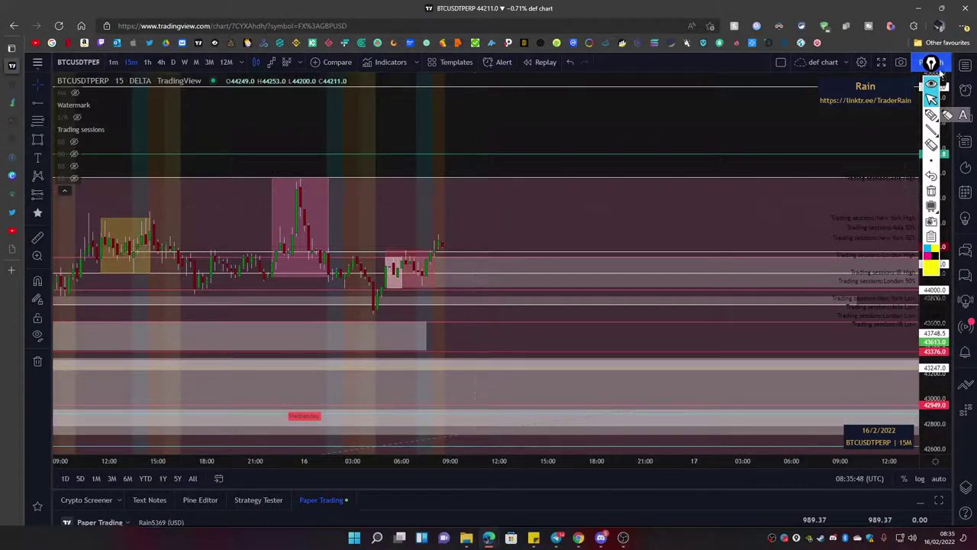
left_click(931, 114)
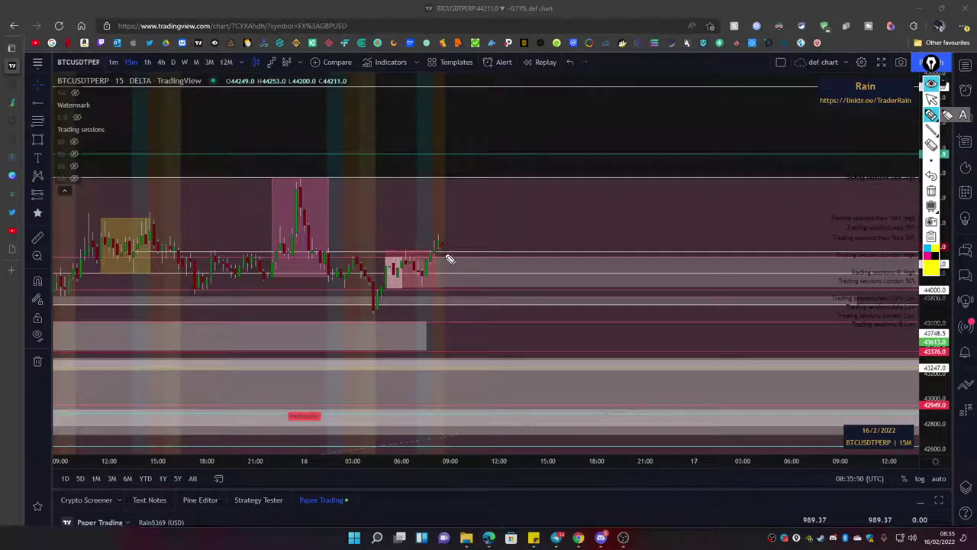
mouse_move(440, 244)
left_mouse_down()
mouse_move(455, 274)
mouse_move(418, 264)
left_mouse_up()
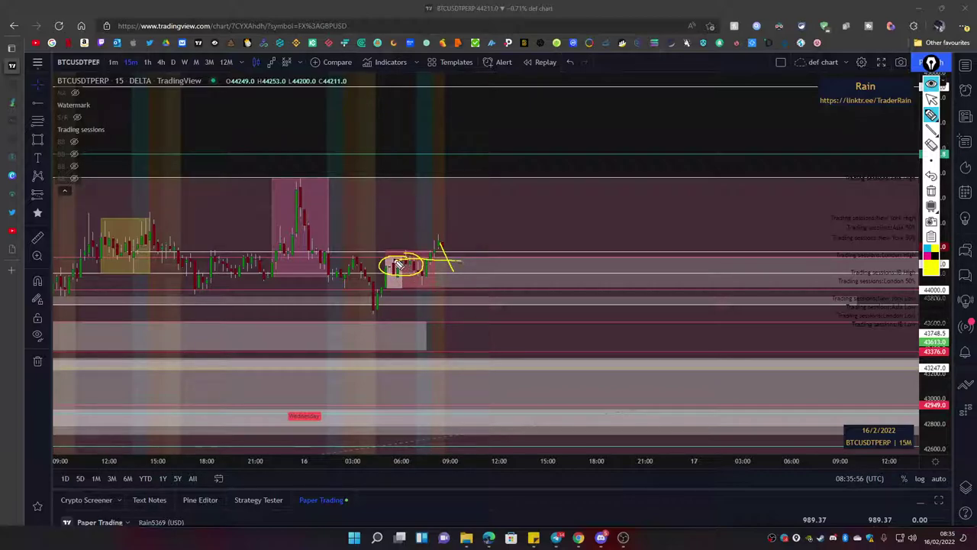
left_click_drag(418, 269, 472, 269)
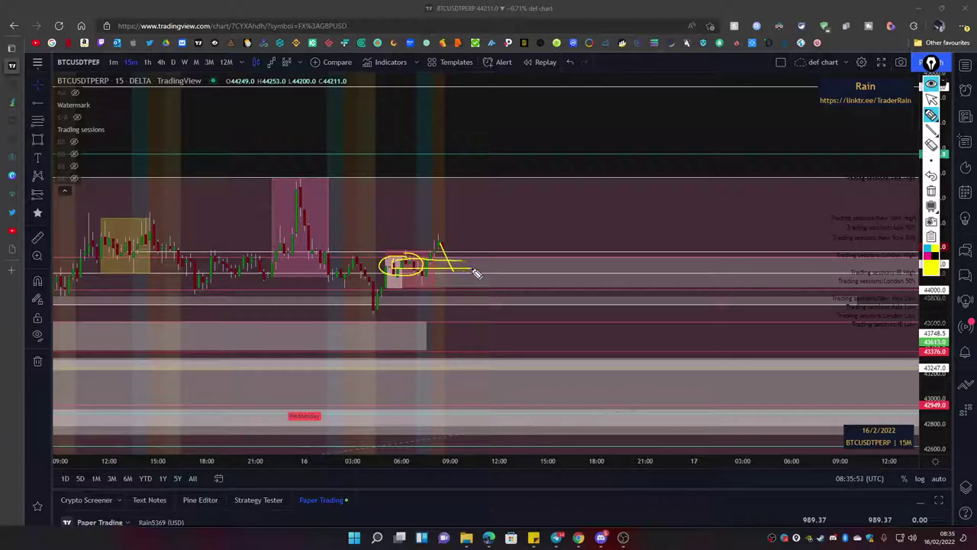
left_click(931, 191)
left_click(932, 99)
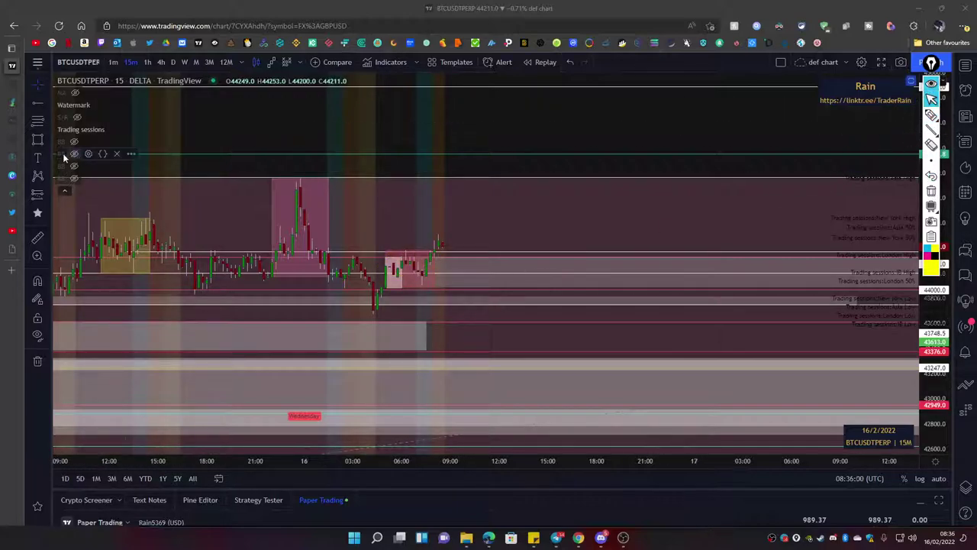
Draw a rectangle zone from about 44127.6 to 44022.1, starting at 16 Feb 06:30 and ending at 18:00.
left_click(38, 139)
left_click_drag(389, 258, 596, 269)
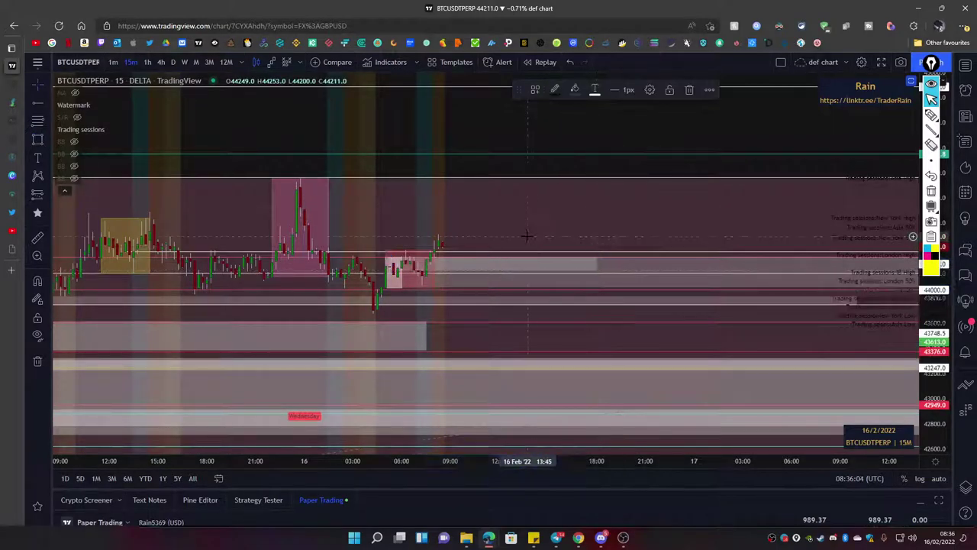
left_click_drag(390, 265, 409, 265)
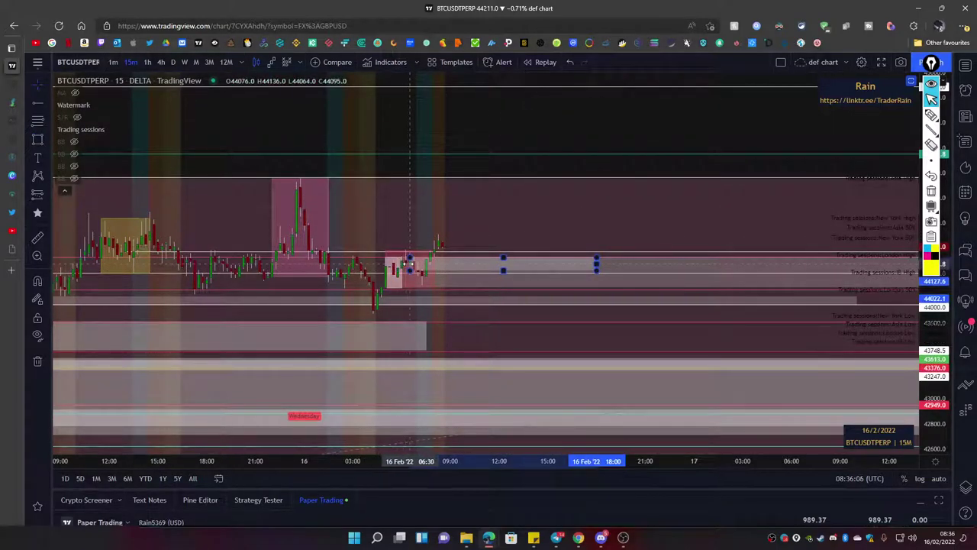
left_click(547, 162)
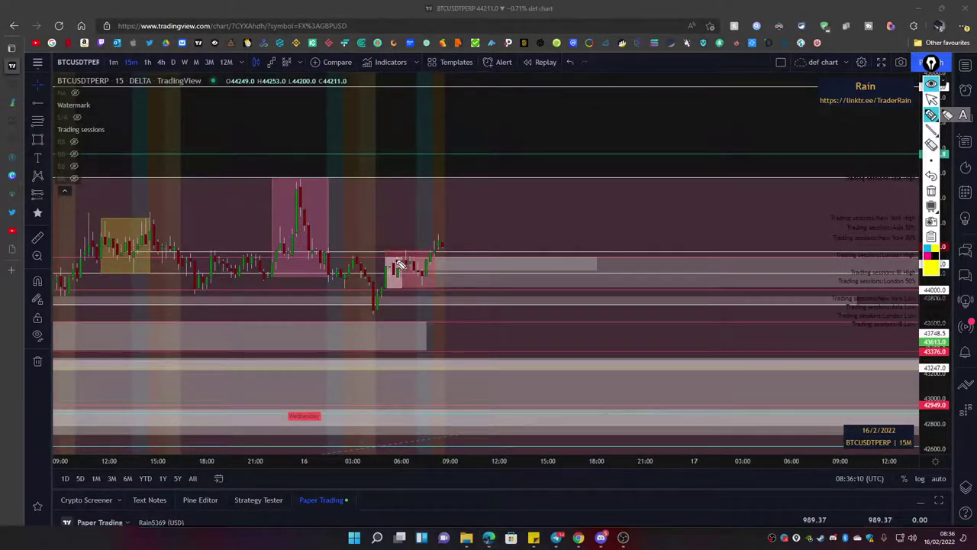
Circle the new zone's origin, sketch a pullback into the zone and a bounce with the pen, and clear the ink.
mouse_move(424, 259)
left_mouse_down()
mouse_move(407, 269)
mouse_move(432, 272)
left_mouse_up()
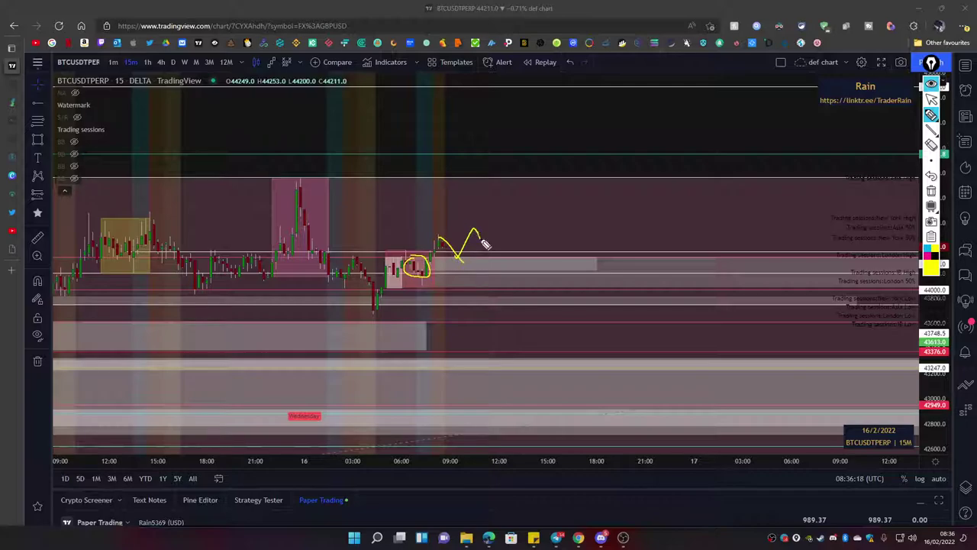
left_click_drag(486, 245, 495, 217)
left_click(931, 190)
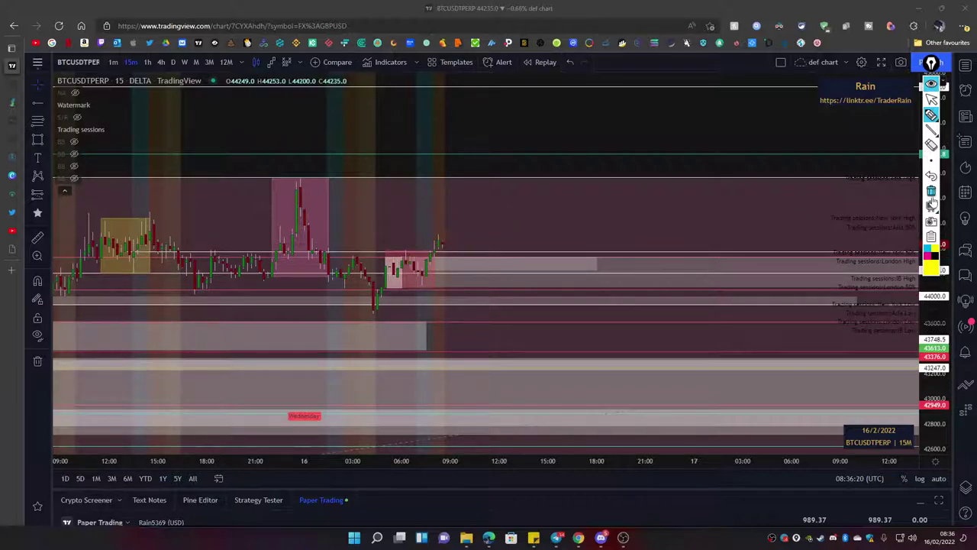
left_click(931, 99)
Circle the lighter band in the lower part of the large grey zone and the level line just beneath that zone.
left_click_drag(412, 272, 534, 221)
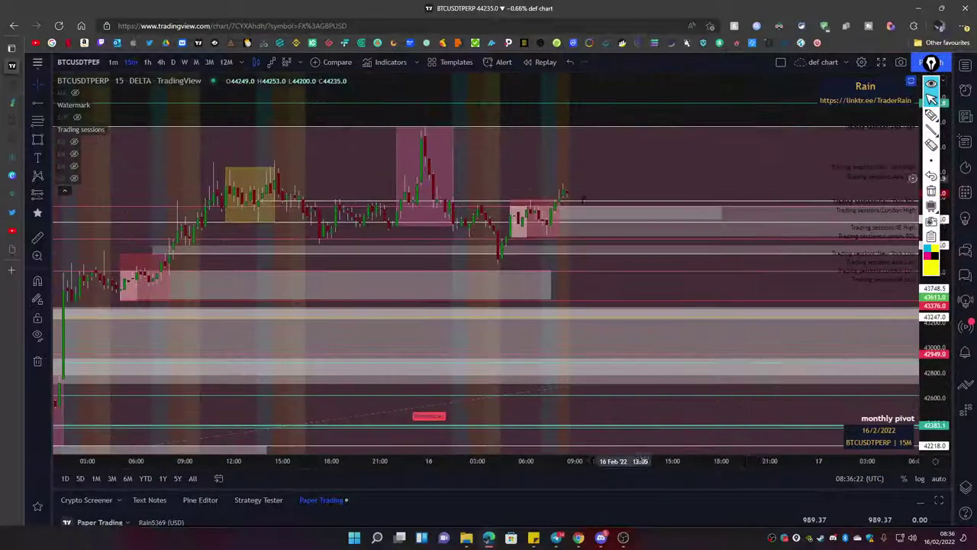
scroll(516, 227, "up", 1)
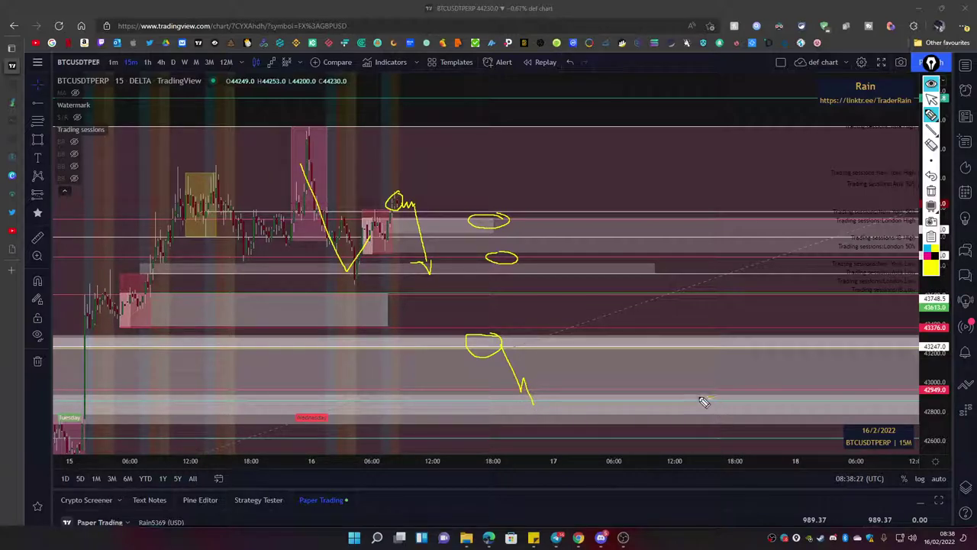
left_click_drag(702, 400, 709, 397)
left_click_drag(600, 441, 594, 433)
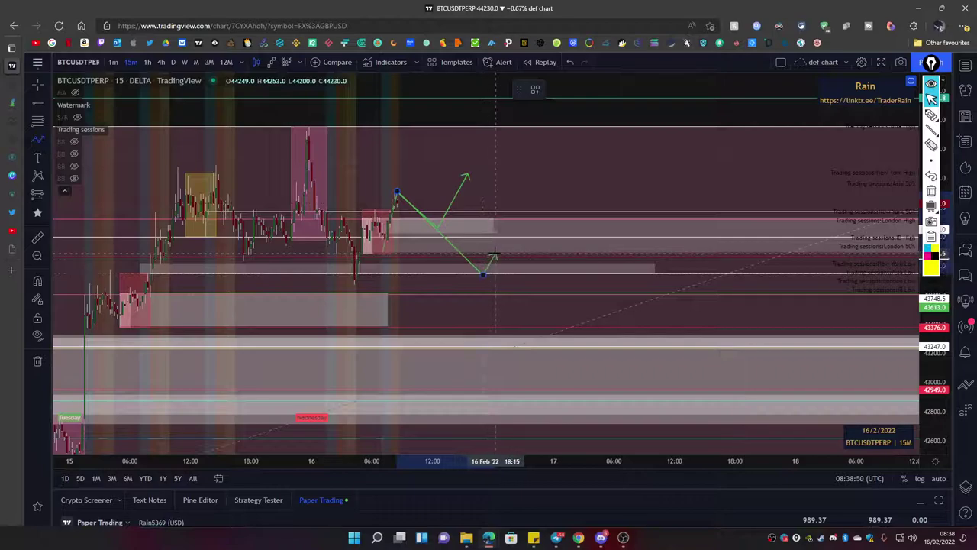
Complete the bearish green path with a small bounce and a final leg down to the top of the large grey zone.
left_click(497, 254)
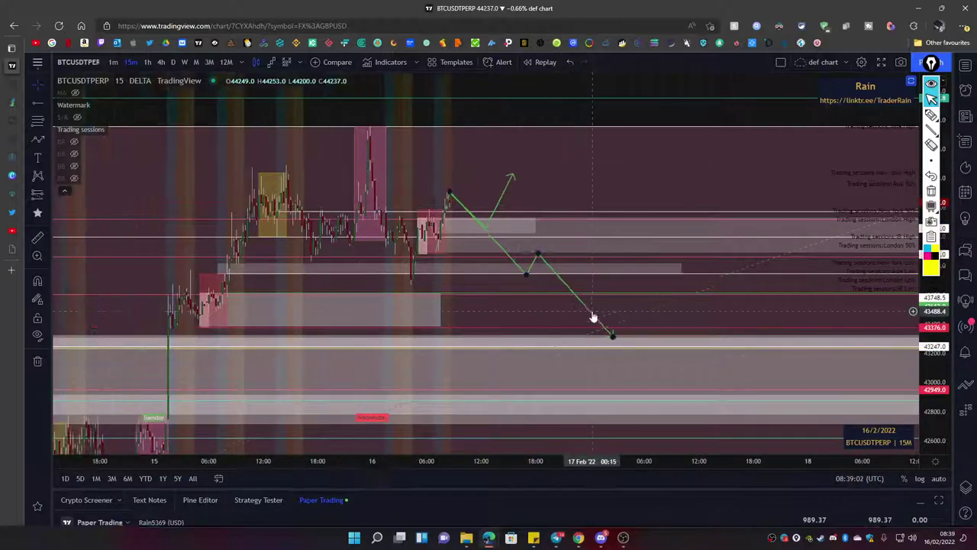
scroll(593, 311, "down", 1)
scroll(665, 243, "up", 1)
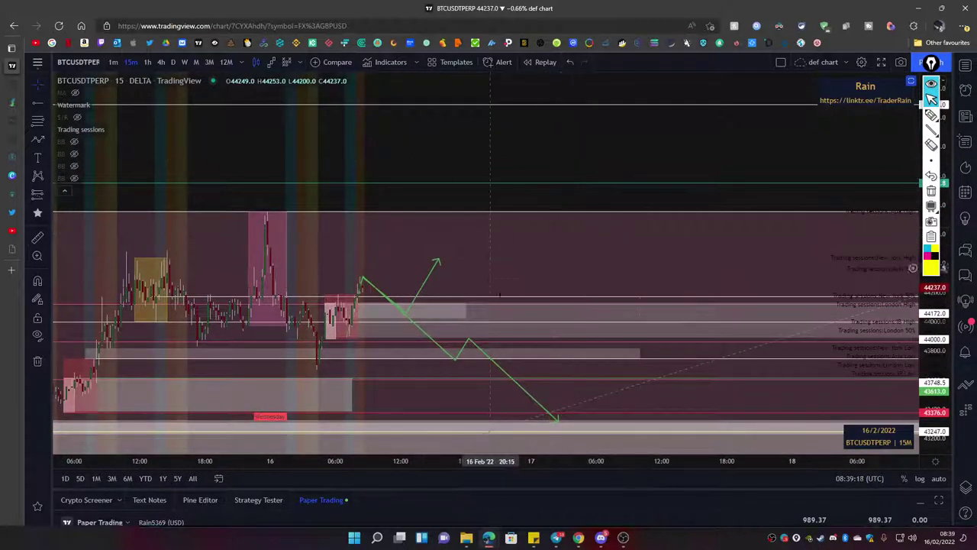
Switch to TrendSpider in Chrome and open the first listed workspace with the daily Bitcoin chart.
left_click(579, 539)
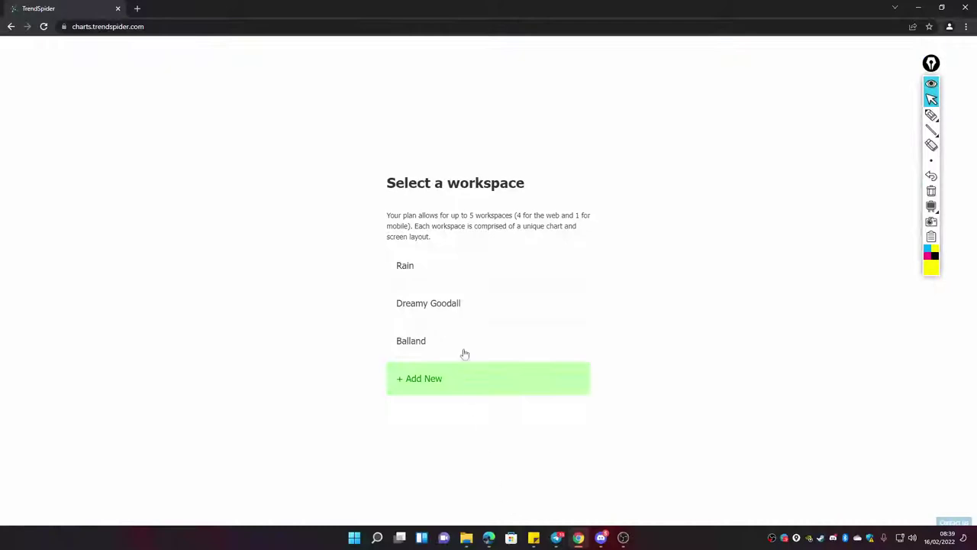
left_click(451, 281)
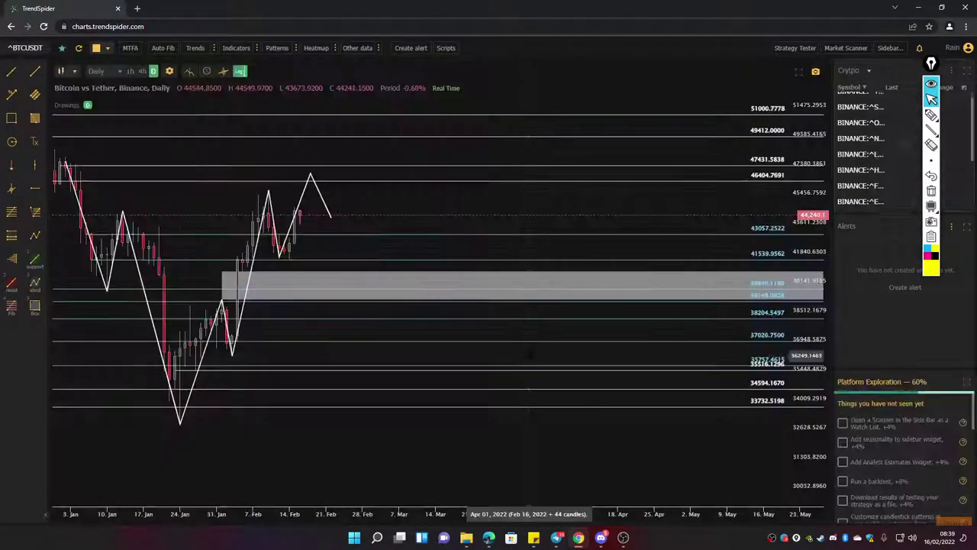
left_click_drag(425, 204, 670, 216)
scroll(597, 249, "up", 3)
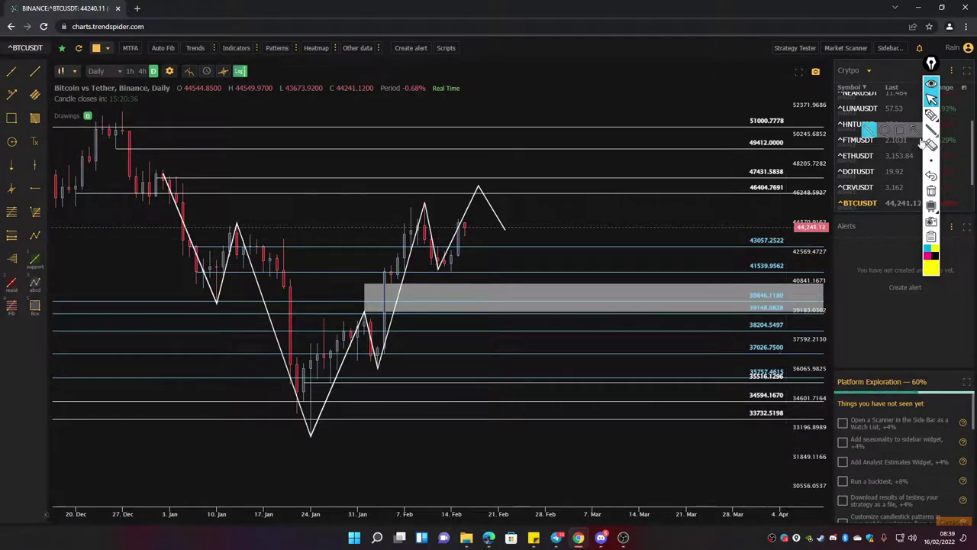
Sketch a dip to the 43057 level, a rise to 46404 and a drop toward 41539 with the pen, and clear the ink.
left_click(931, 115)
left_click_drag(467, 222, 482, 245)
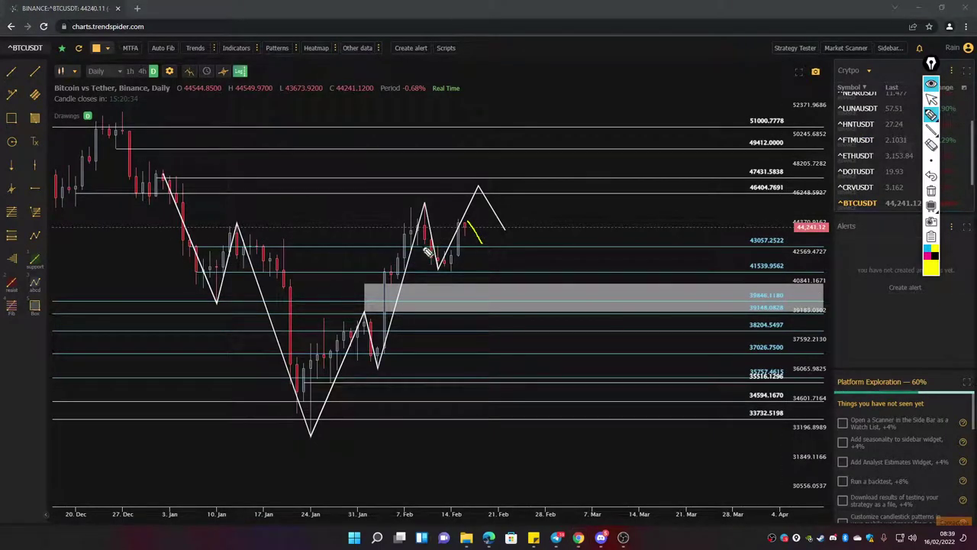
mouse_move(424, 245)
left_mouse_down()
mouse_move(534, 246)
mouse_move(494, 245)
mouse_move(535, 192)
mouse_move(590, 271)
mouse_move(586, 263)
left_mouse_up()
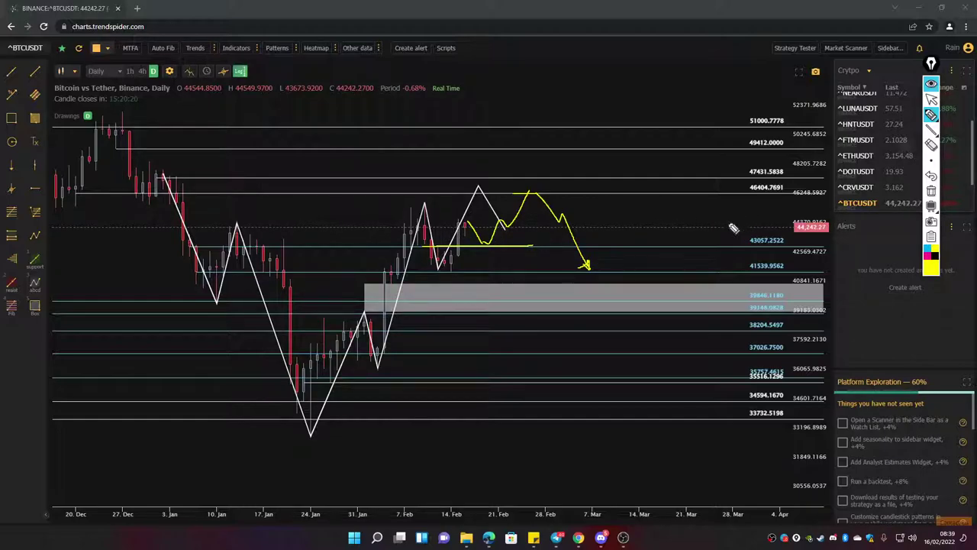
mouse_move(930, 165)
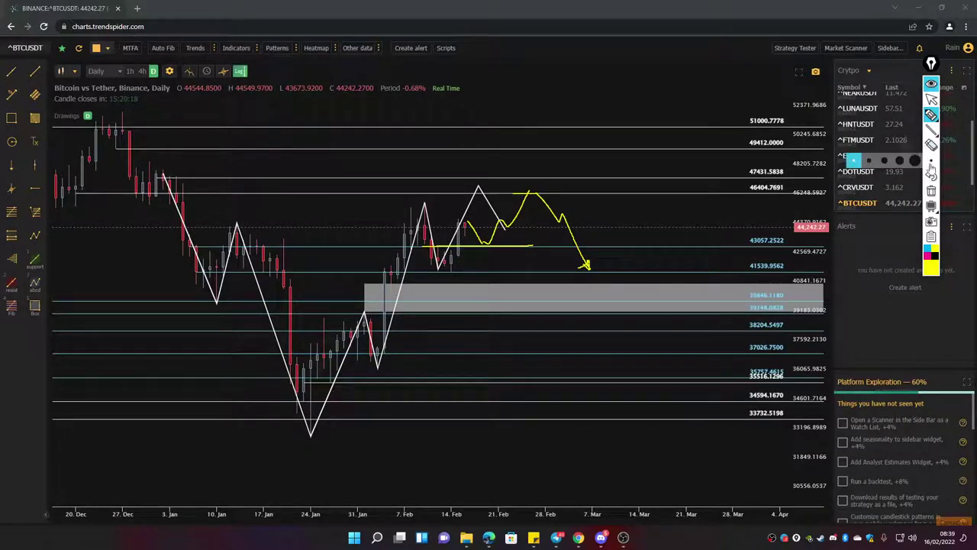
left_click(930, 190)
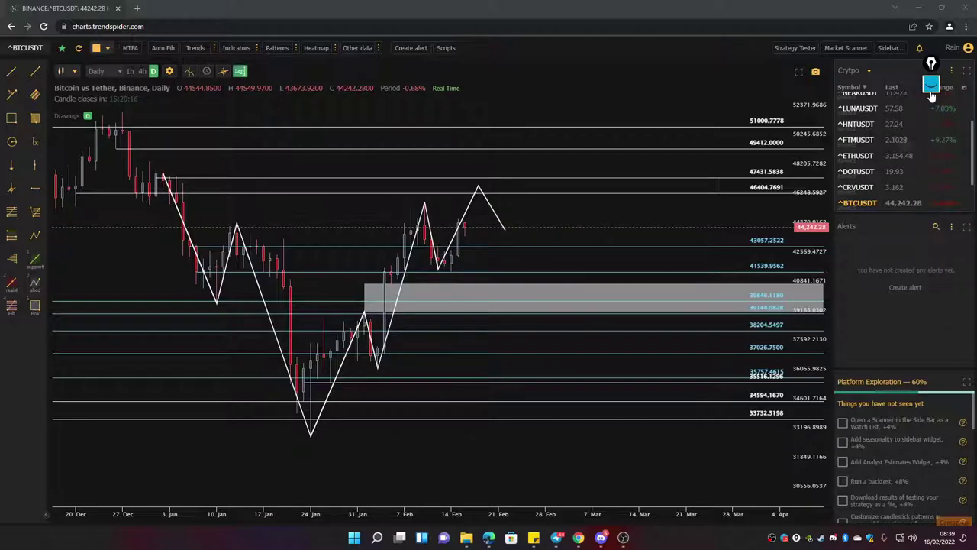
Add a horizontal ray at the 44372.72 level on the daily chart, starting from the early-February candles.
left_click(930, 86)
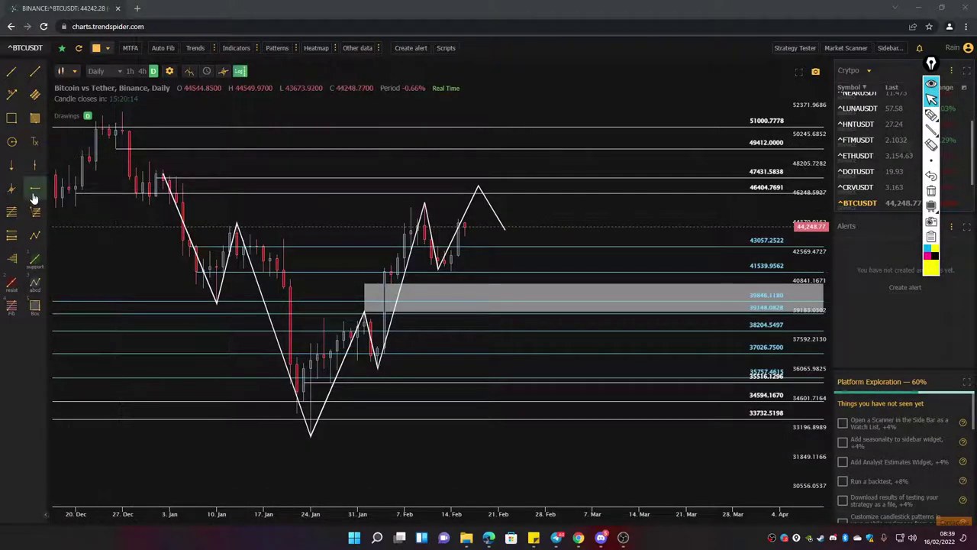
left_click(418, 226)
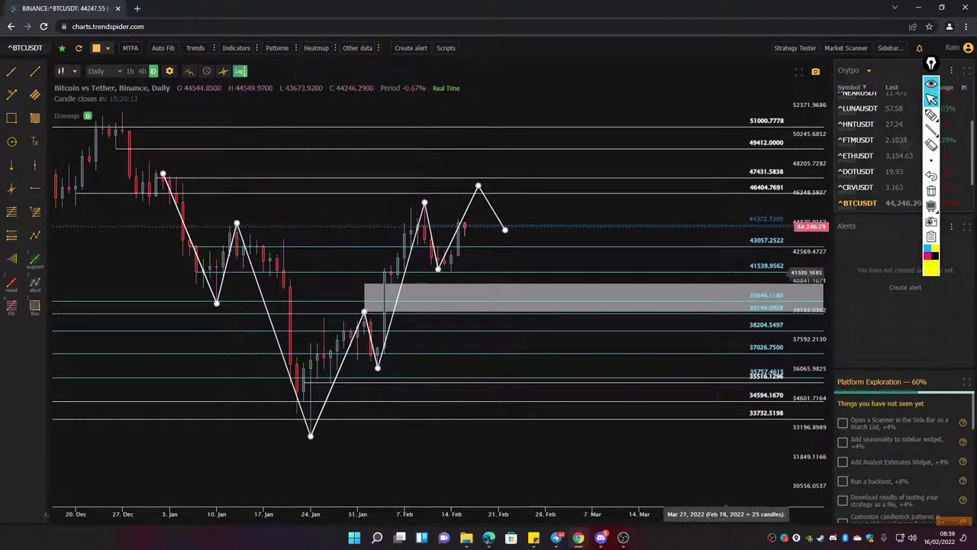
scroll(720, 292, "up", 1)
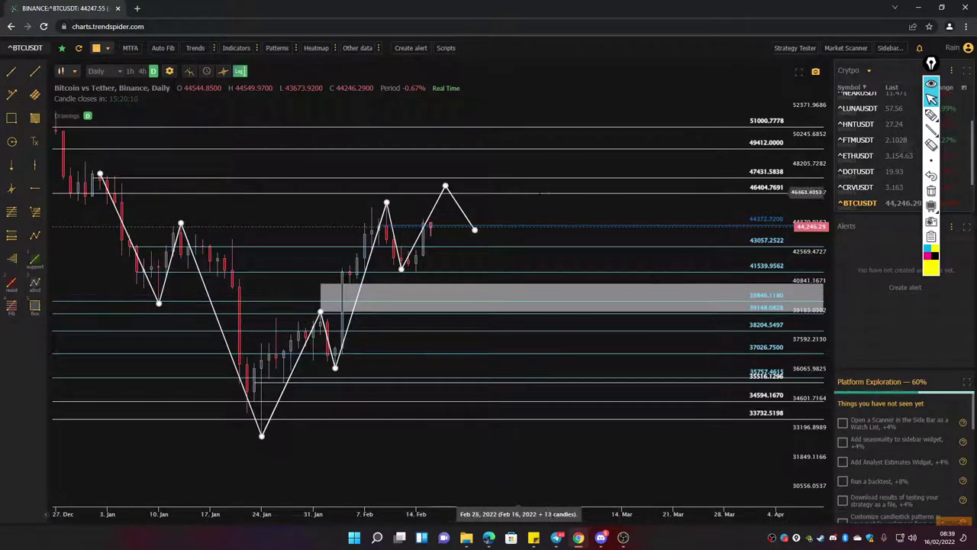
left_click_drag(518, 192, 525, 217)
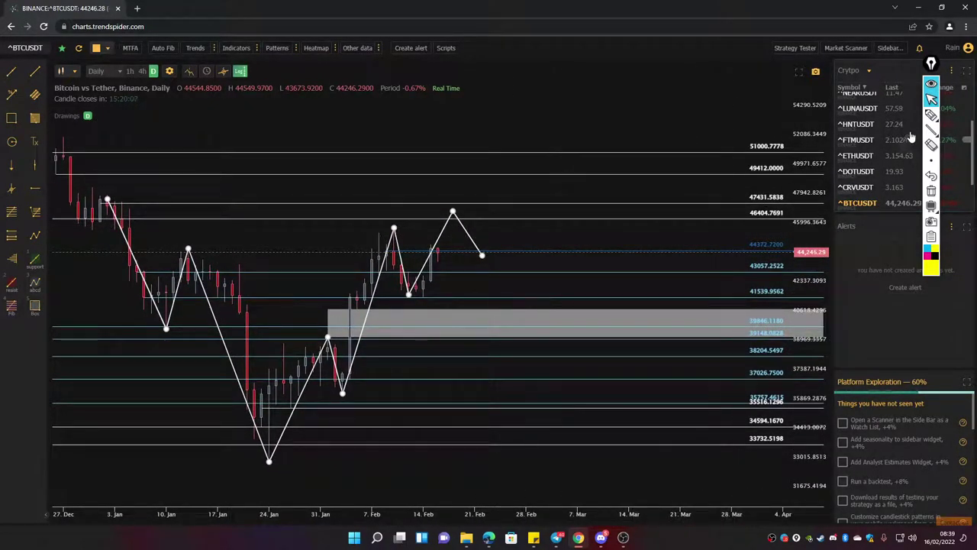
left_click(931, 115)
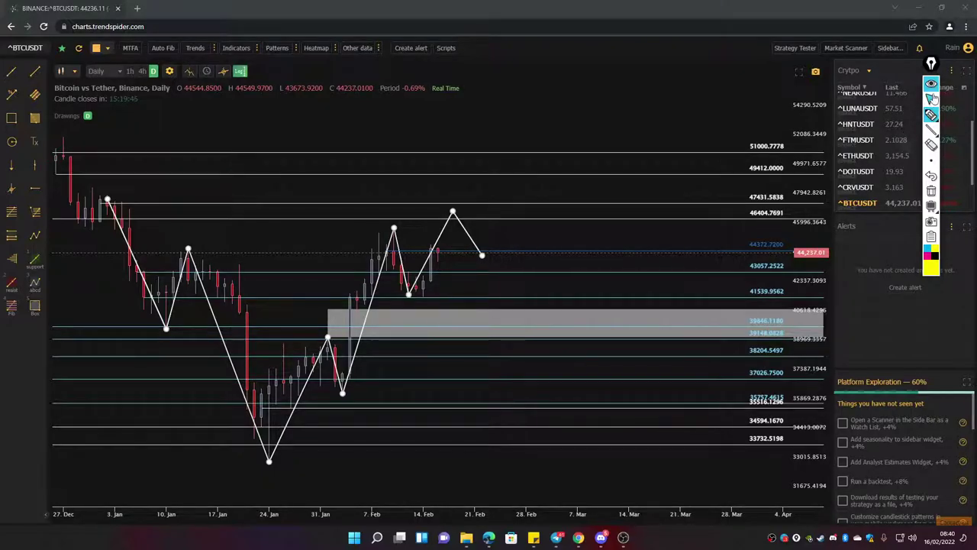
left_click(932, 100)
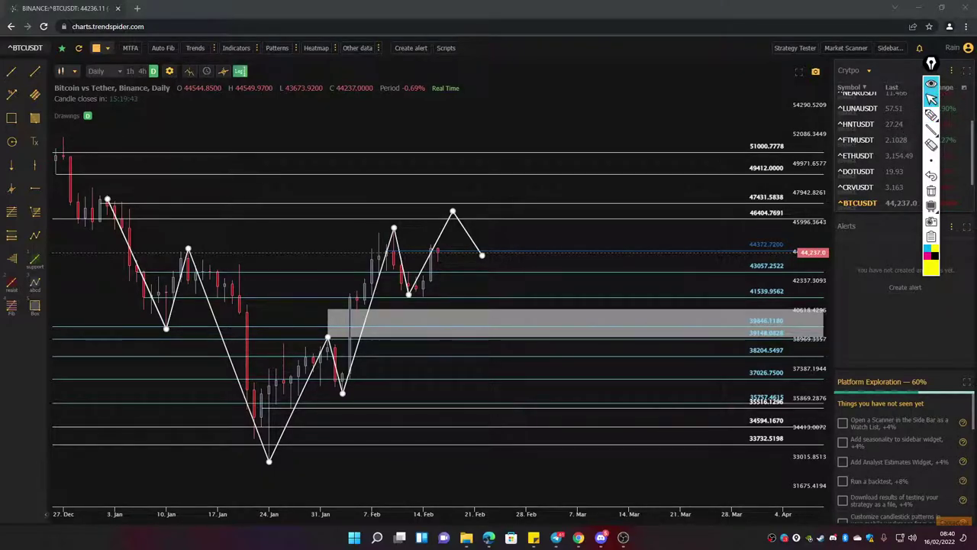